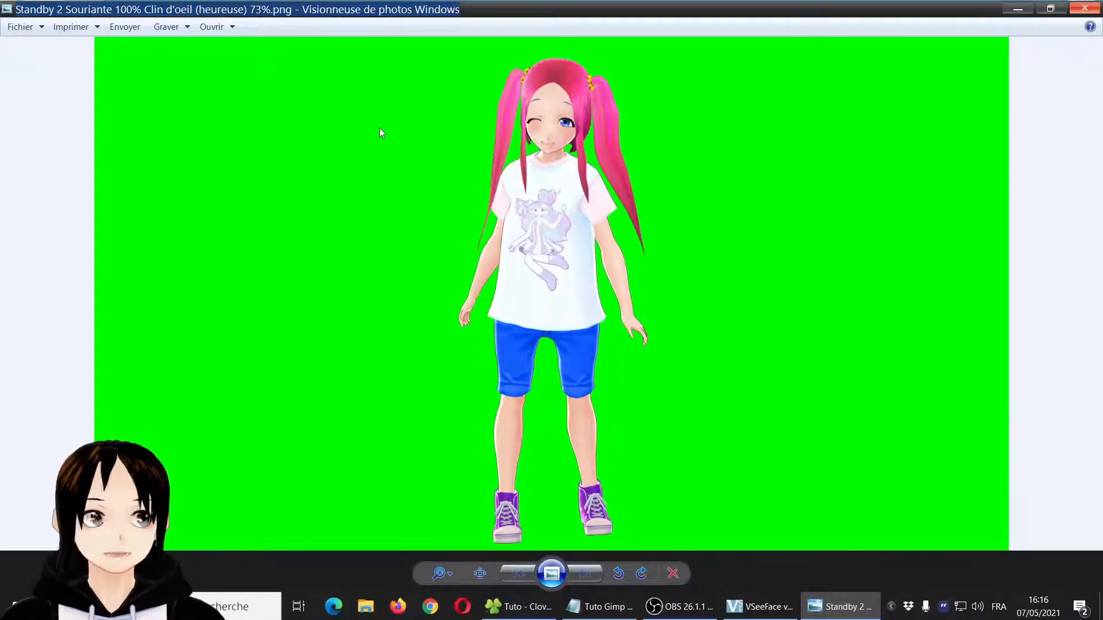
scroll(369, 302, "up", 1)
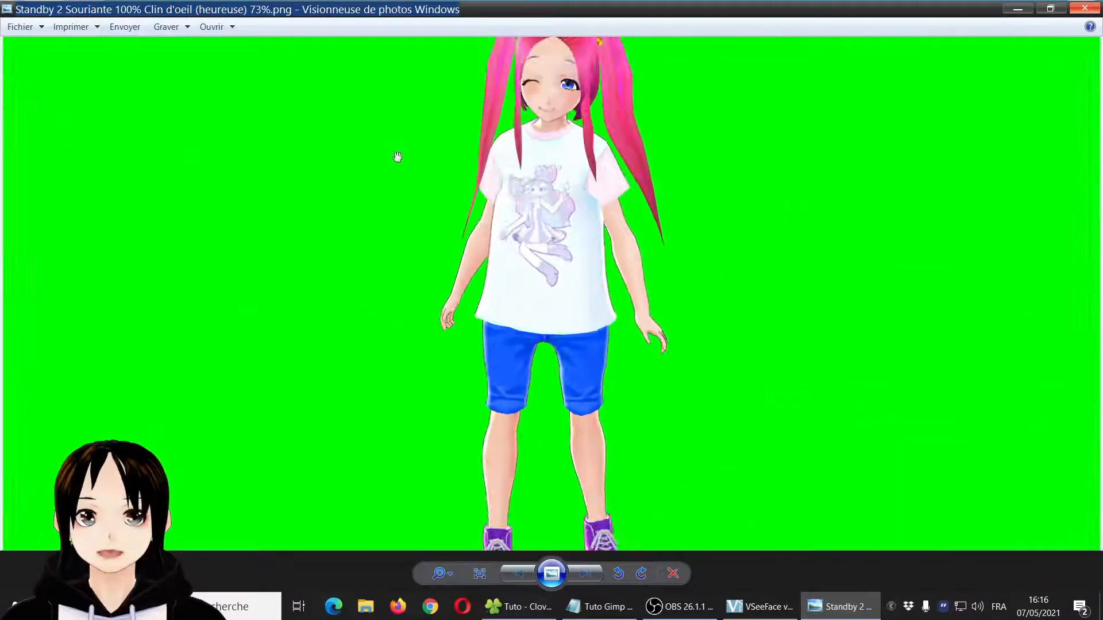
scroll(469, 212, "up", 1)
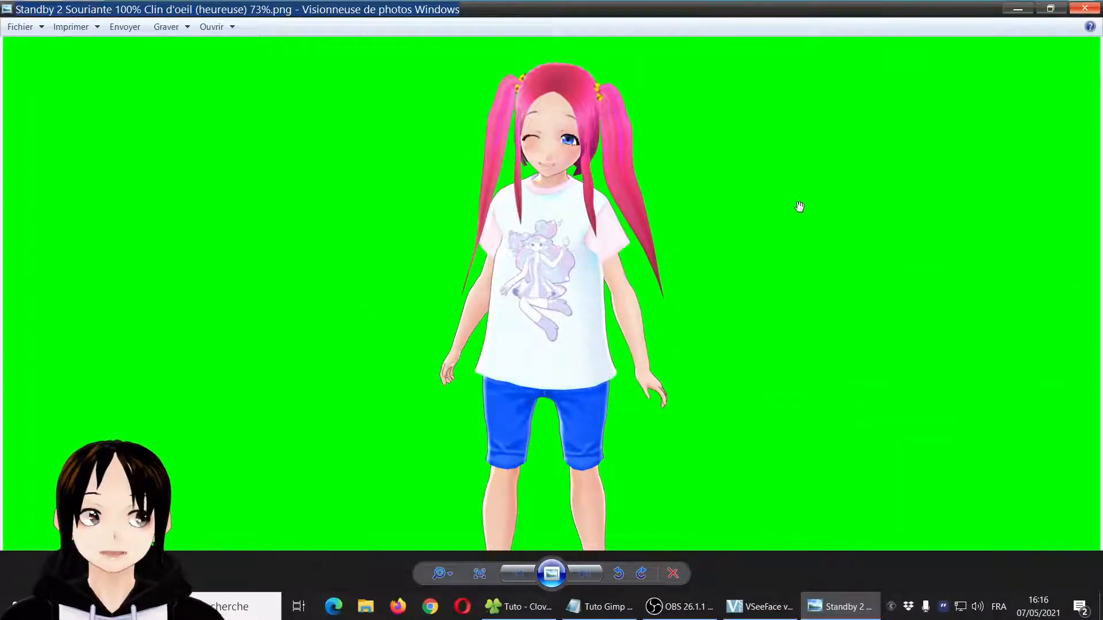
left_click_drag(337, 264, 338, 254)
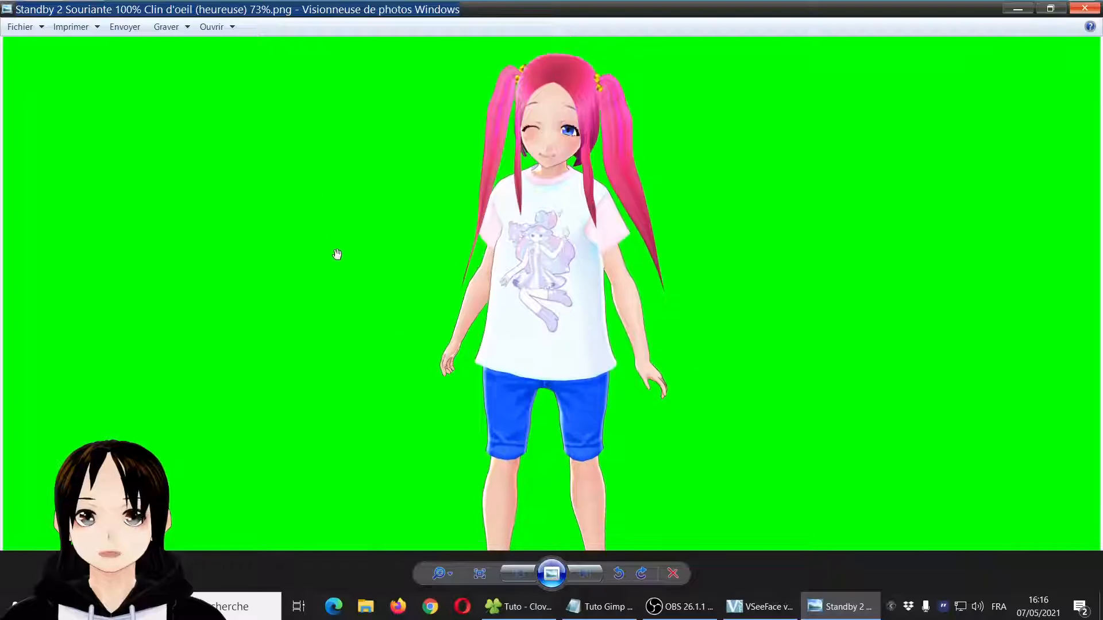
scroll(91, 239, "down", 2)
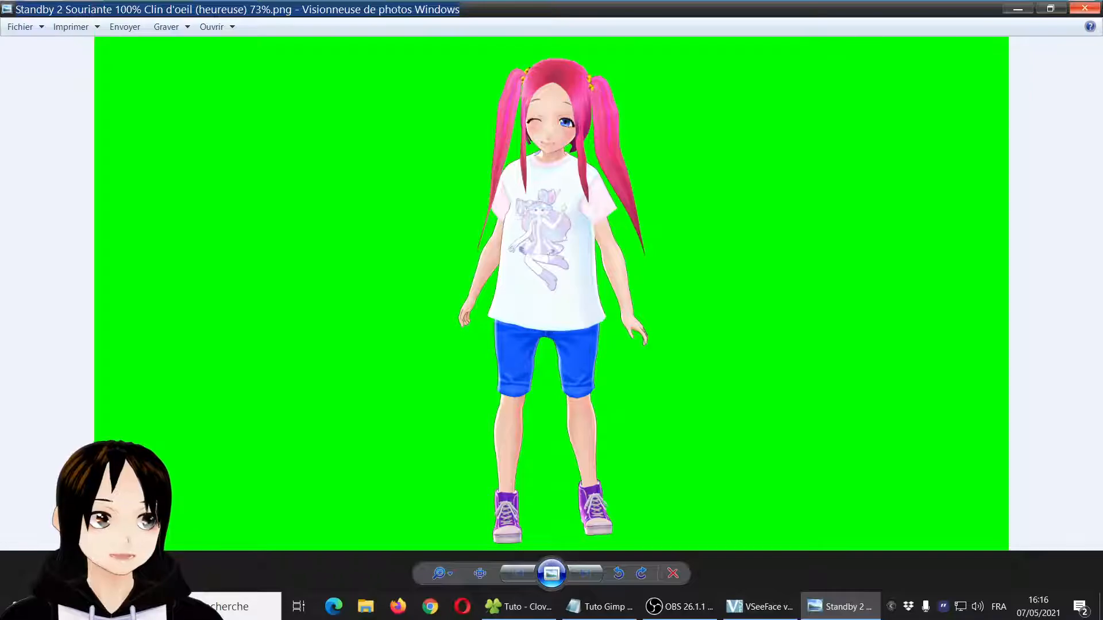
Close the photo viewer and open the Standby 2 Souriante PNG from the Tuto folder in GNU Image Manipulation Program
left_click(1084, 8)
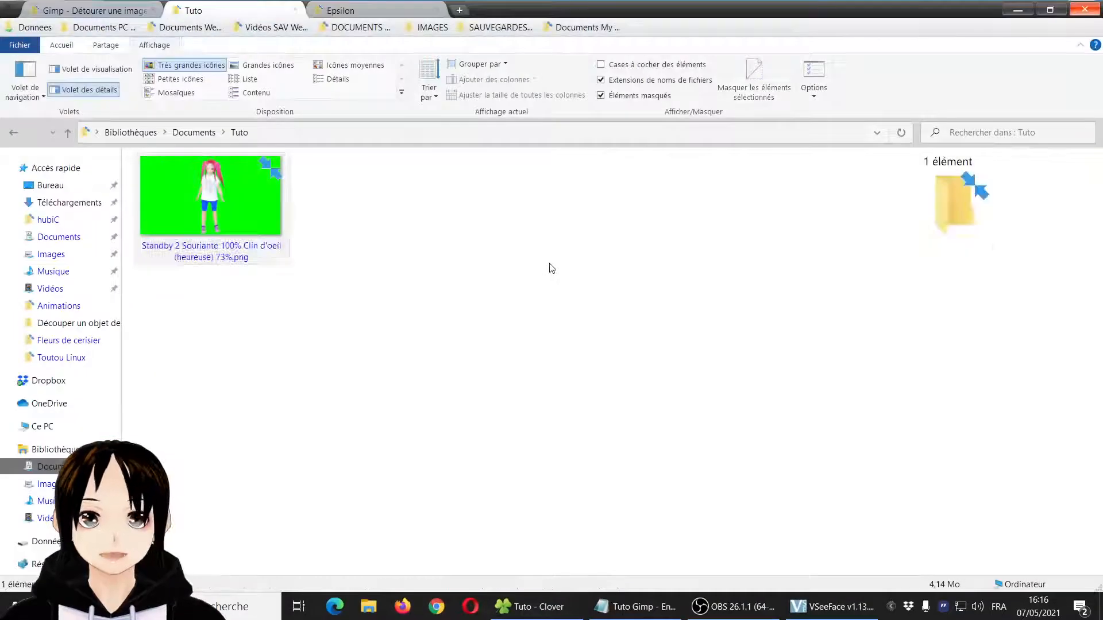
right_click(228, 224)
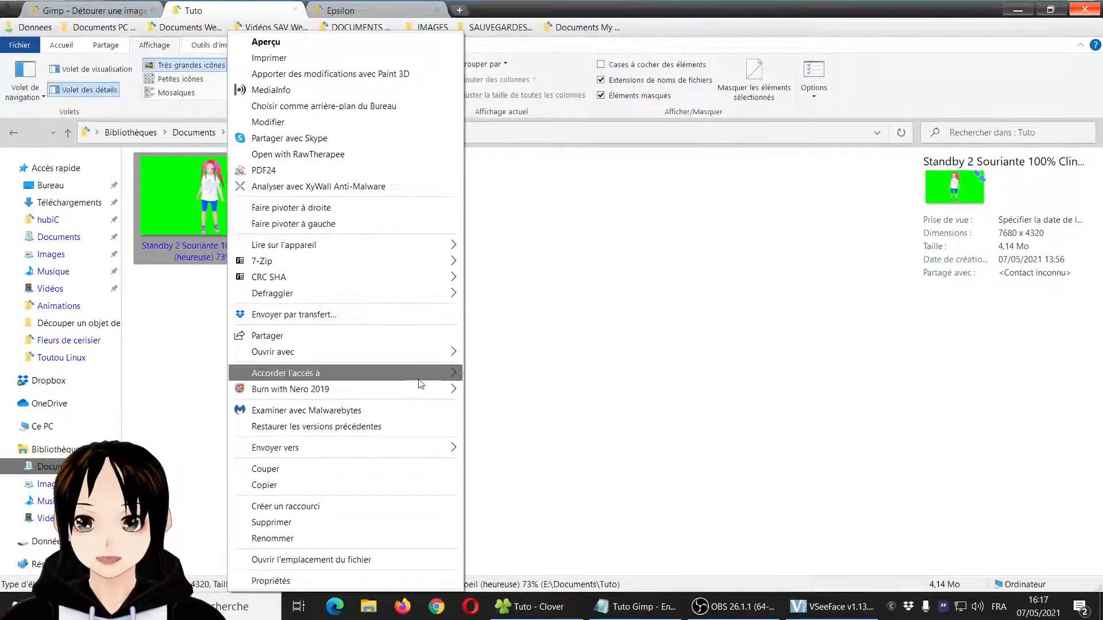
mouse_move(417, 351)
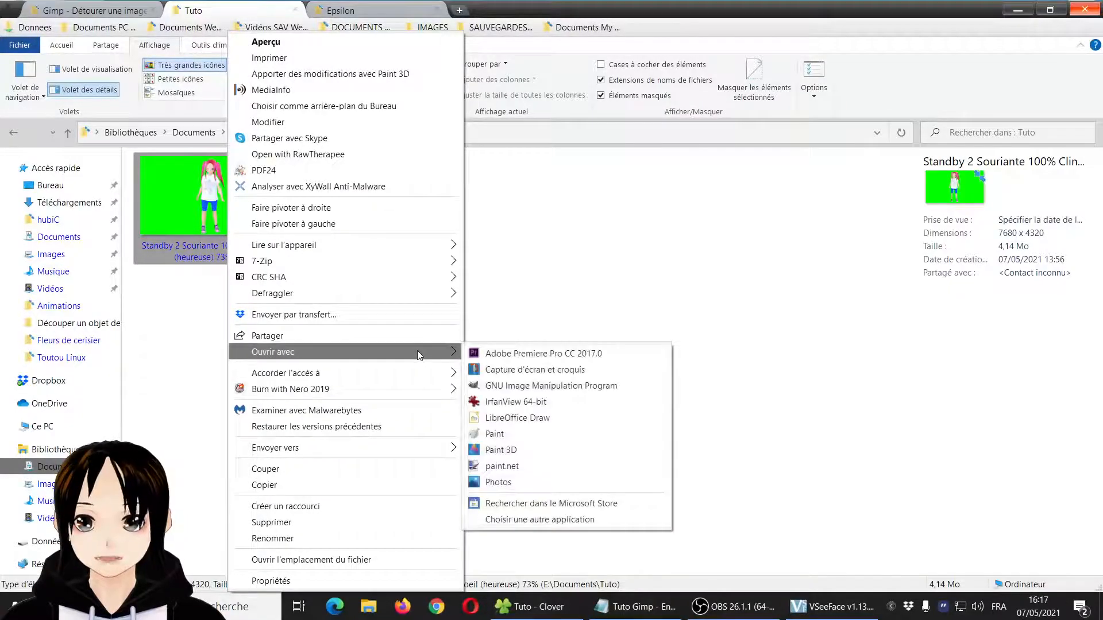
left_click(627, 385)
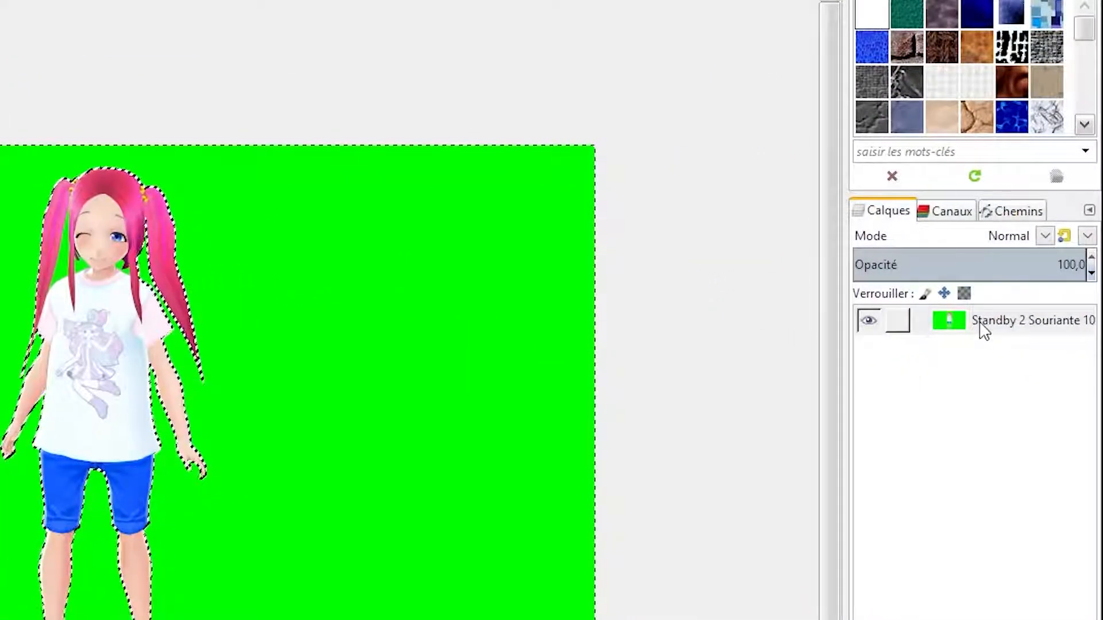
Check whether the image's only layer already has an alpha channel
right_click(946, 322)
left_click(946, 322)
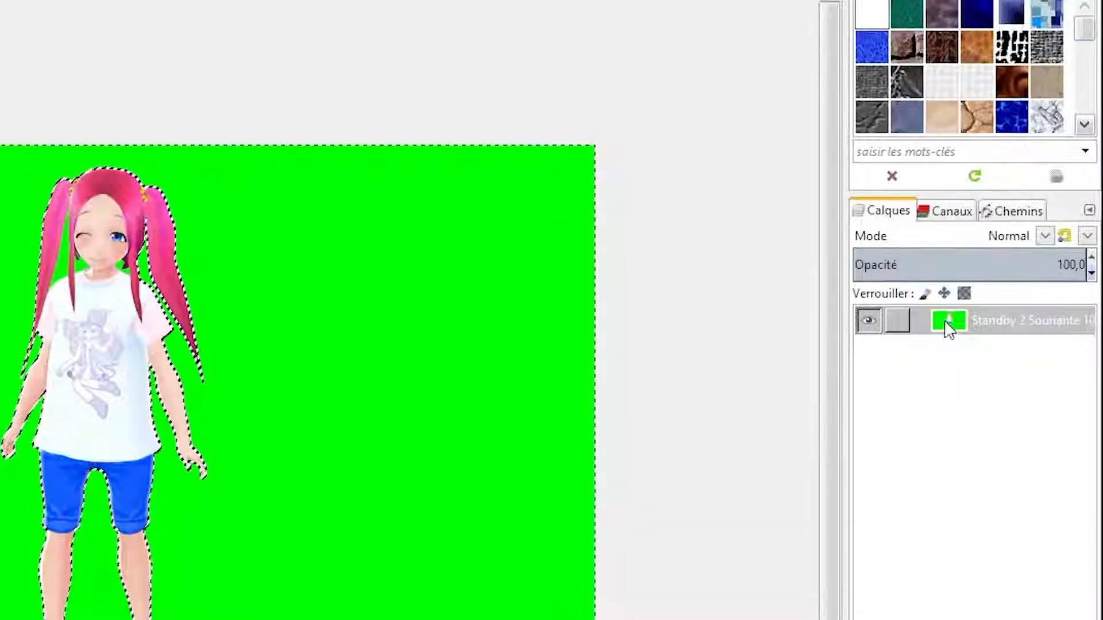
right_click(945, 324)
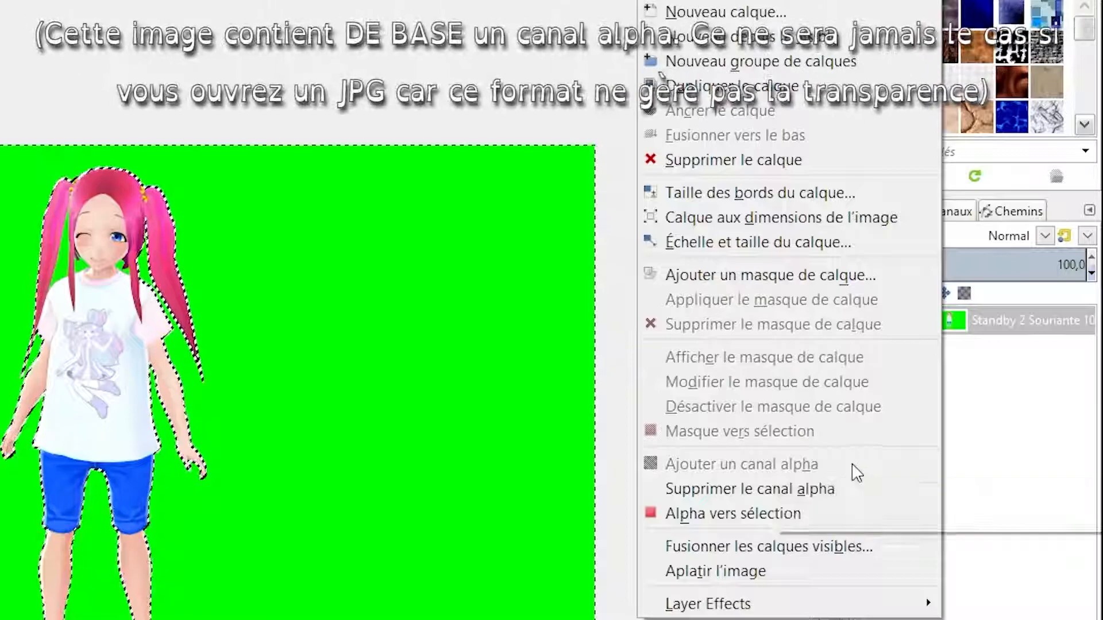
key("Escape")
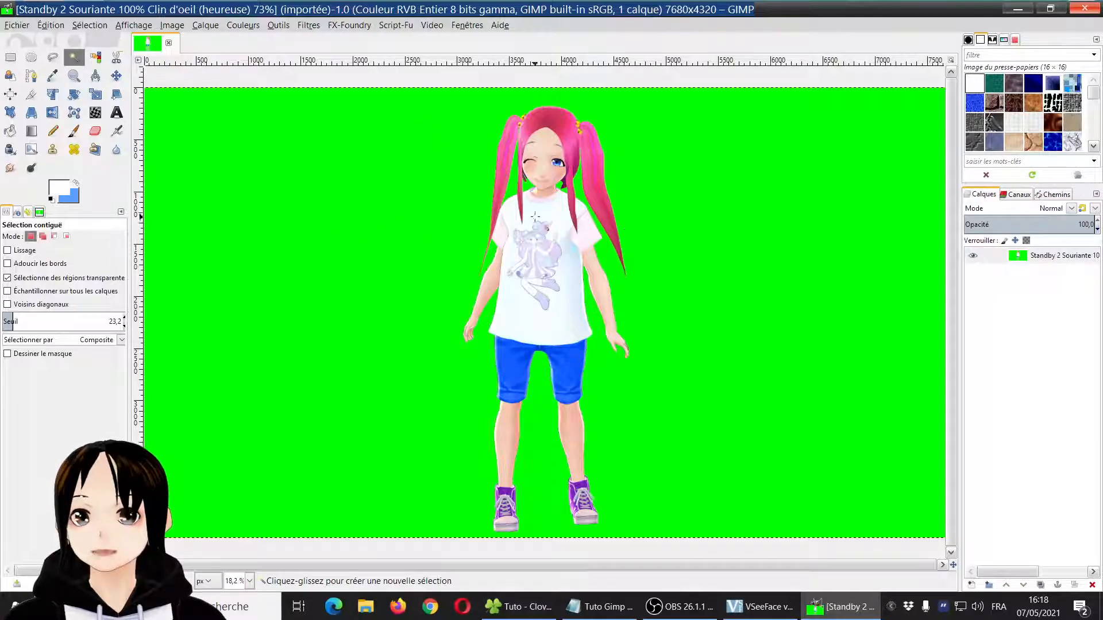
Examine the character's hair edges and the surrounding green background up close, as well as the whole image
scroll(431, 229, "up", 4)
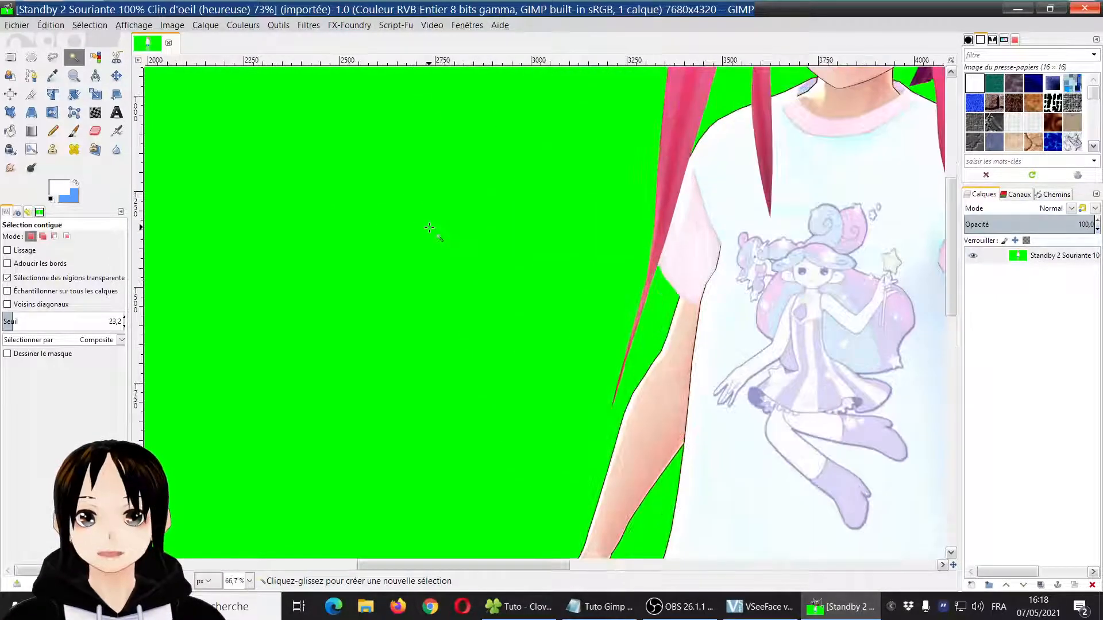
scroll(583, 340, "up", 5)
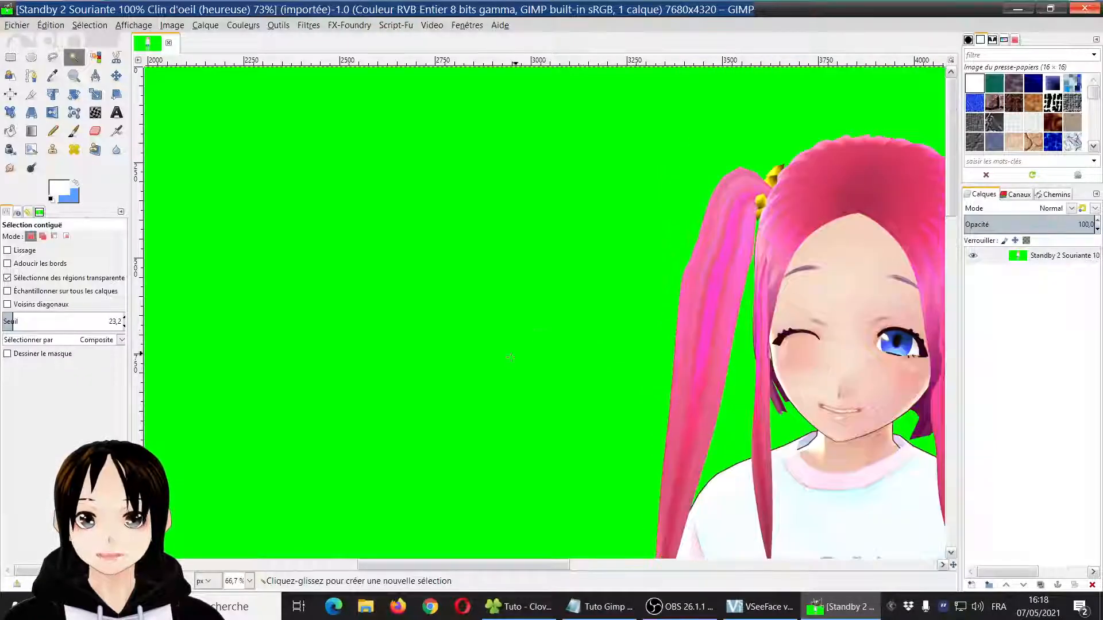
left_click_drag(447, 566, 506, 571)
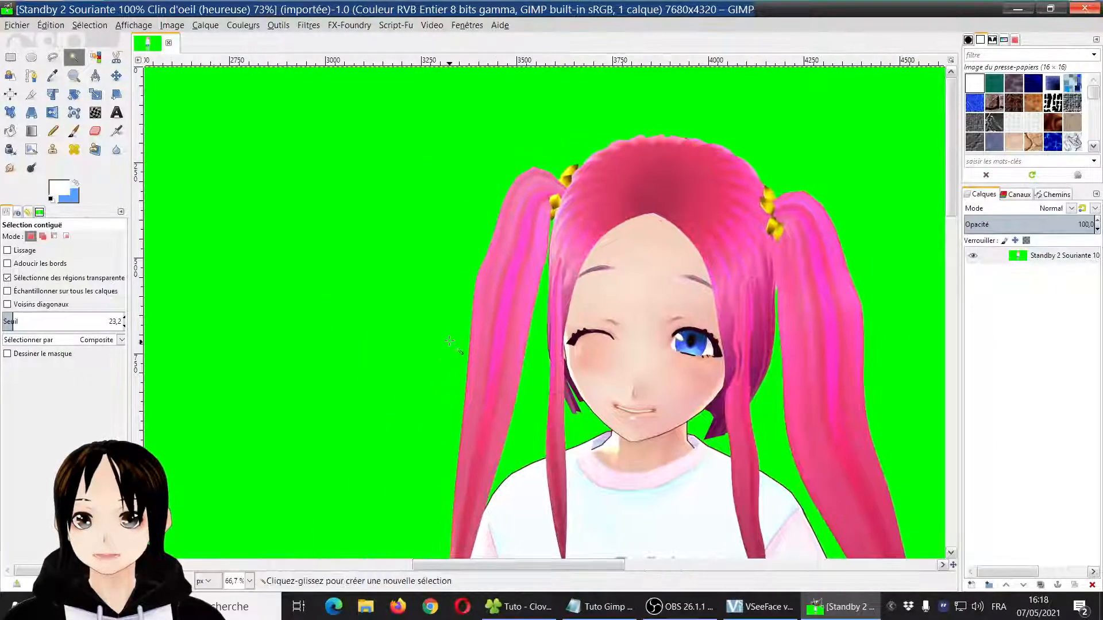
scroll(451, 257, "up", 3)
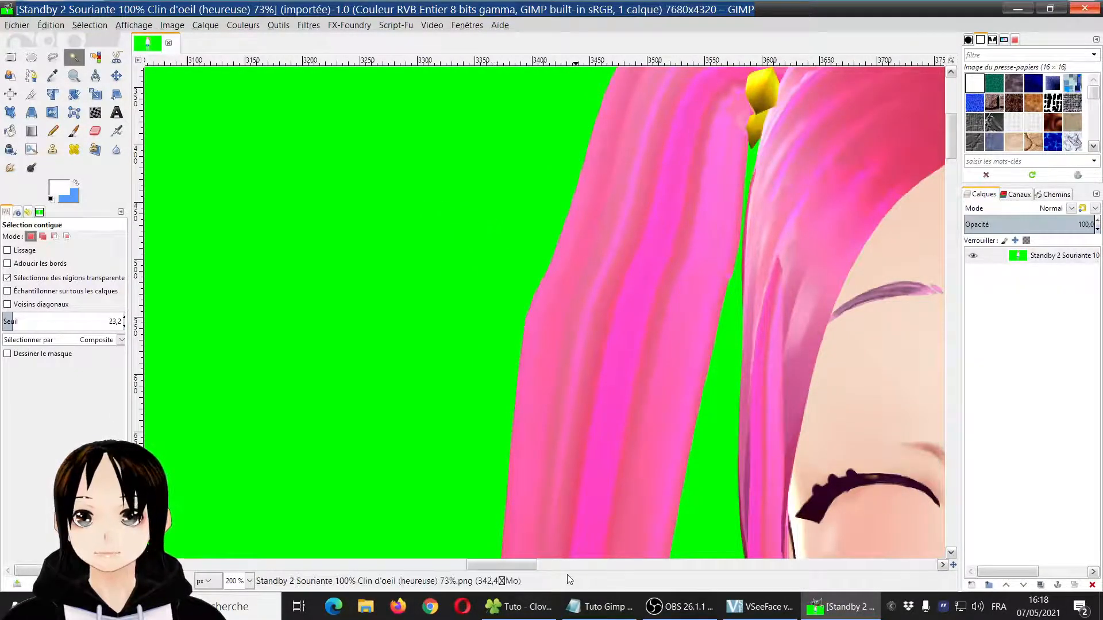
left_click_drag(516, 565, 453, 549)
scroll(485, 374, "up", 5)
scroll(485, 374, "down", 10)
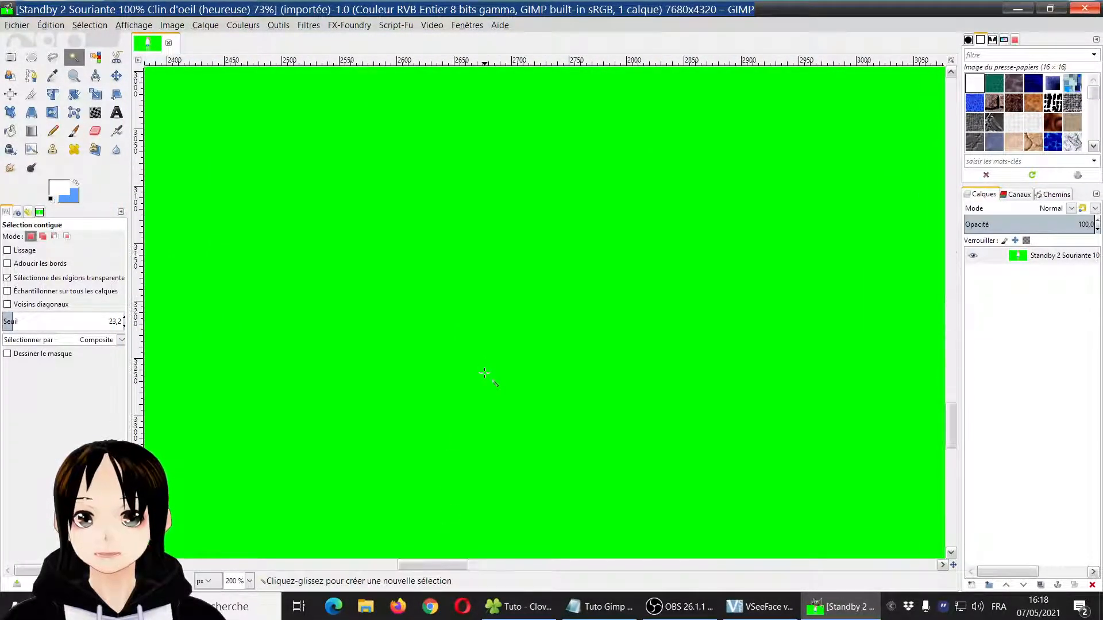
scroll(484, 373, "up", 4)
scroll(484, 374, "down", 6)
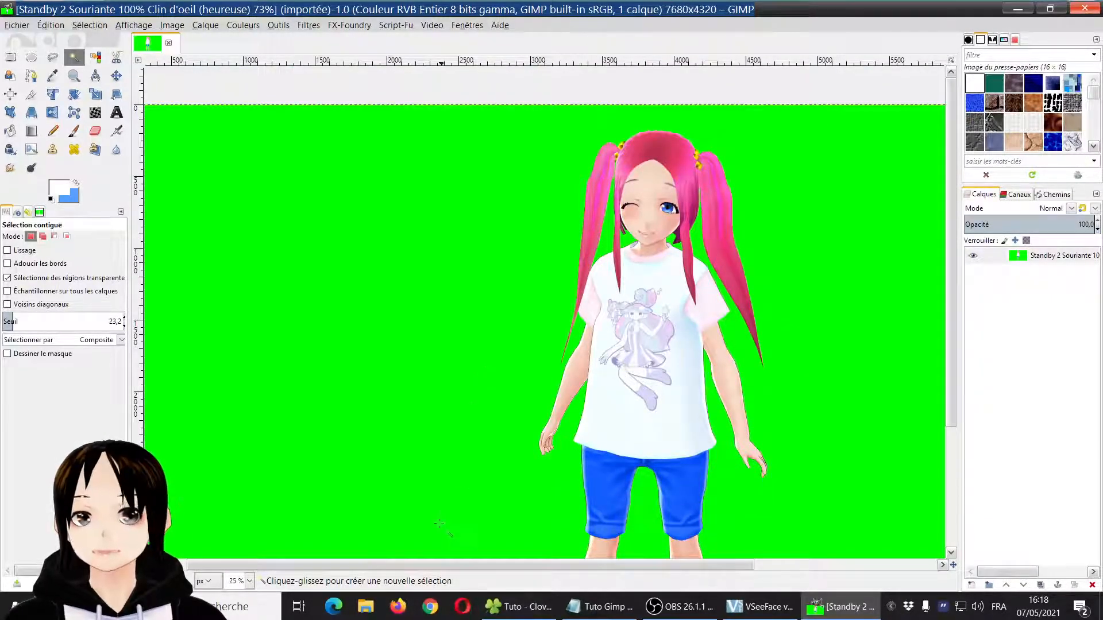
left_click_drag(432, 566, 535, 566)
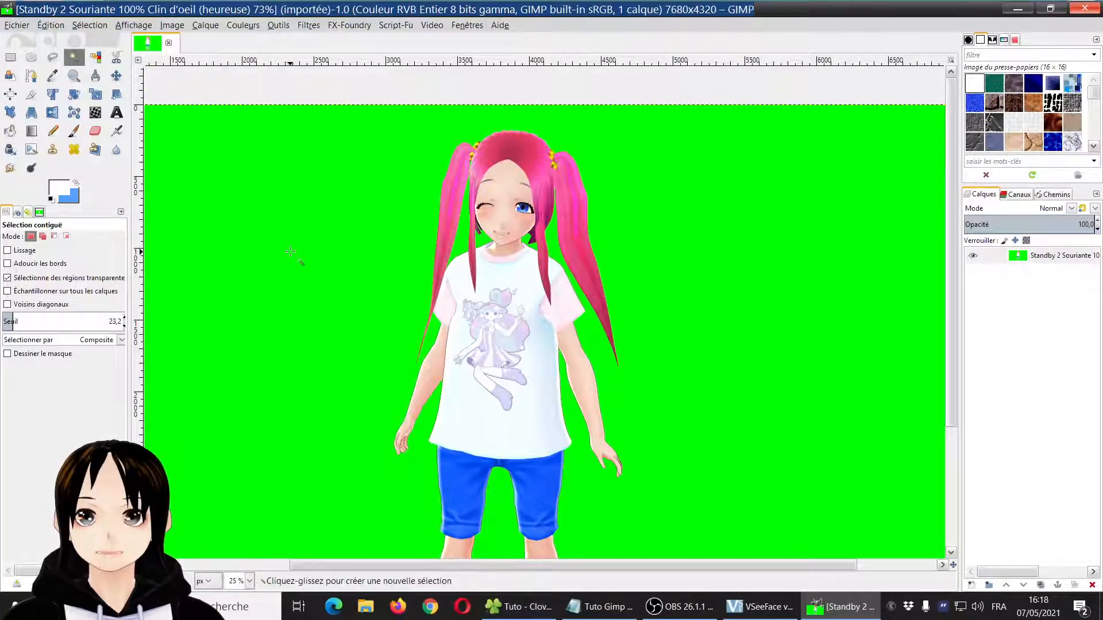
scroll(358, 276, "down", 1)
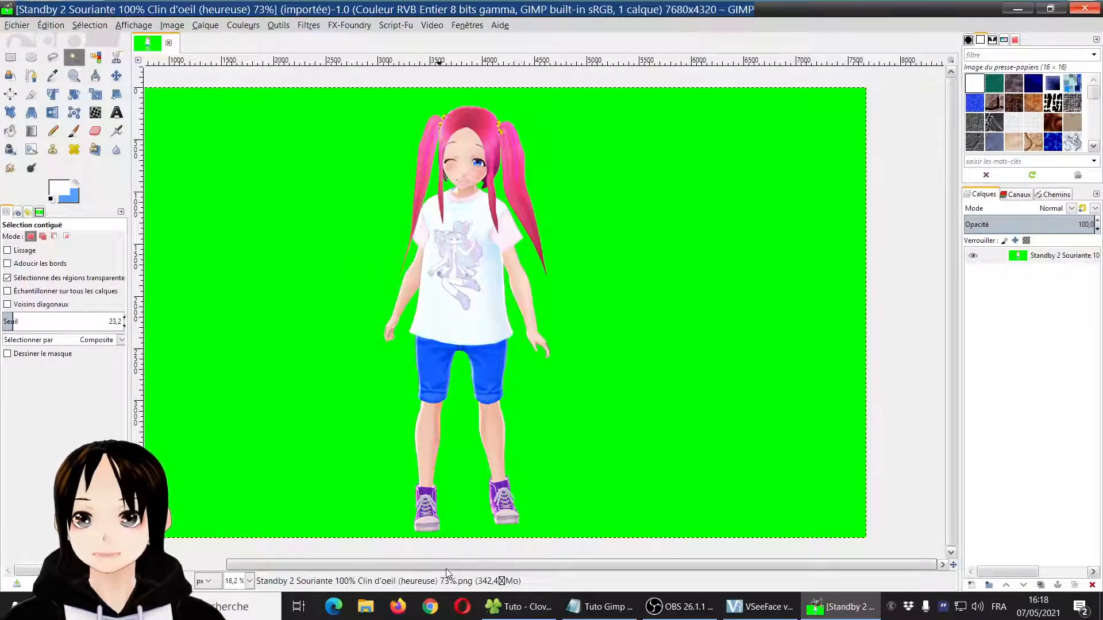
left_click_drag(446, 567, 357, 568)
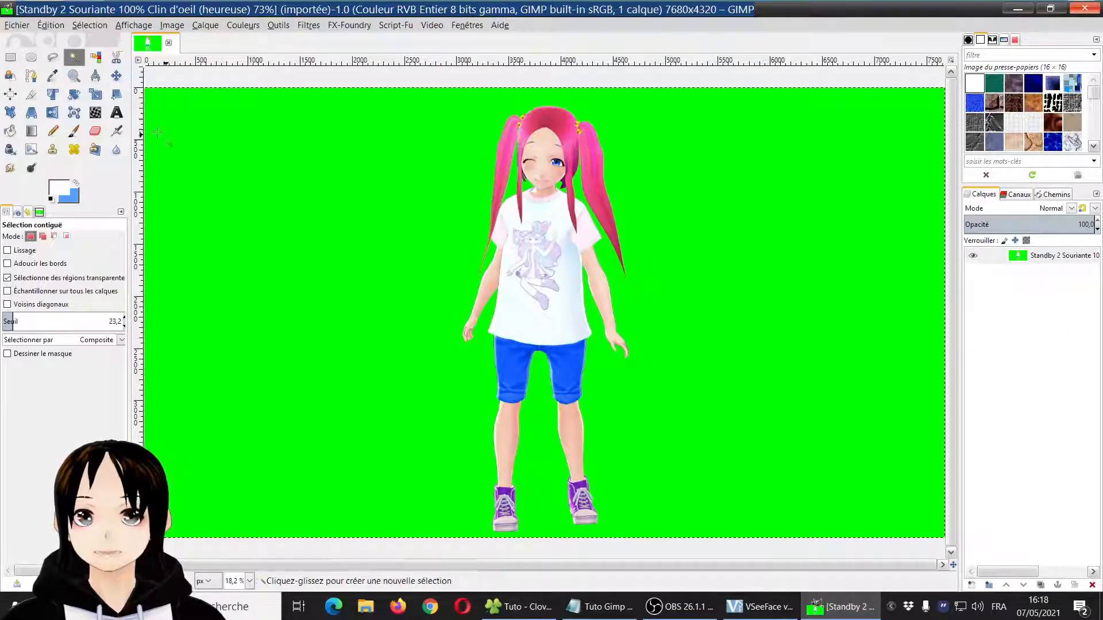
Select the green background around the character by color and delete it to transparency
left_click(95, 57)
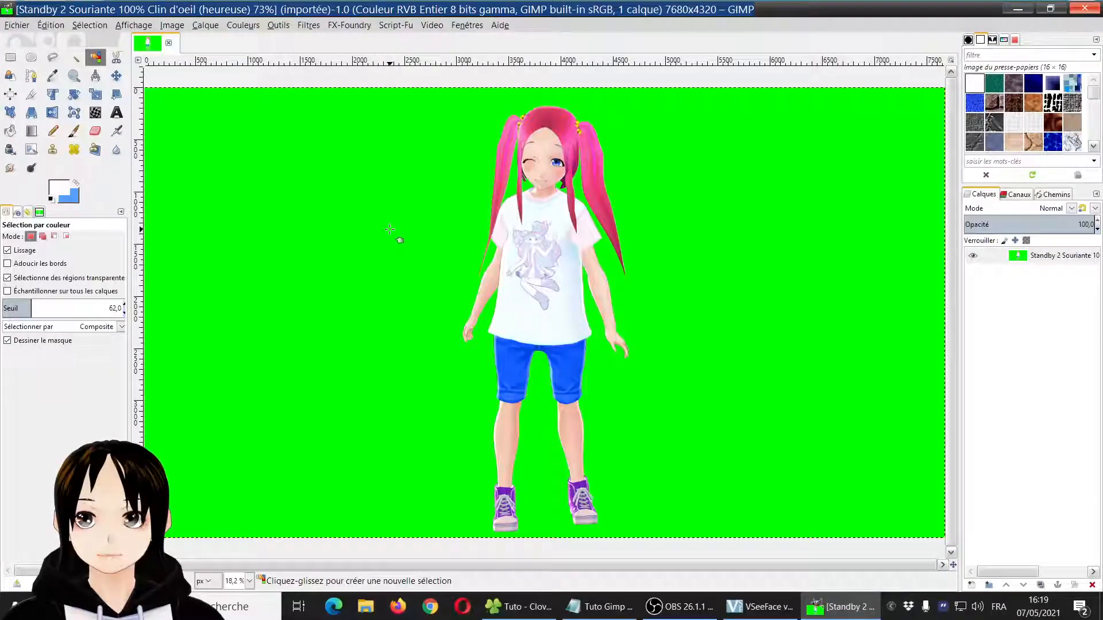
left_click(390, 229)
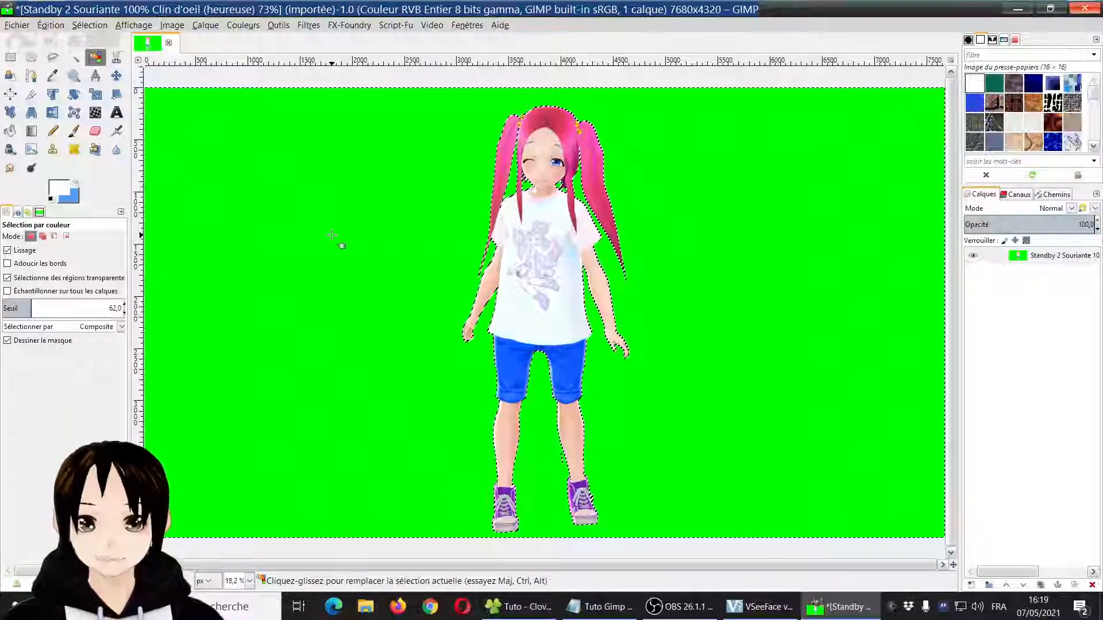
key("Delete")
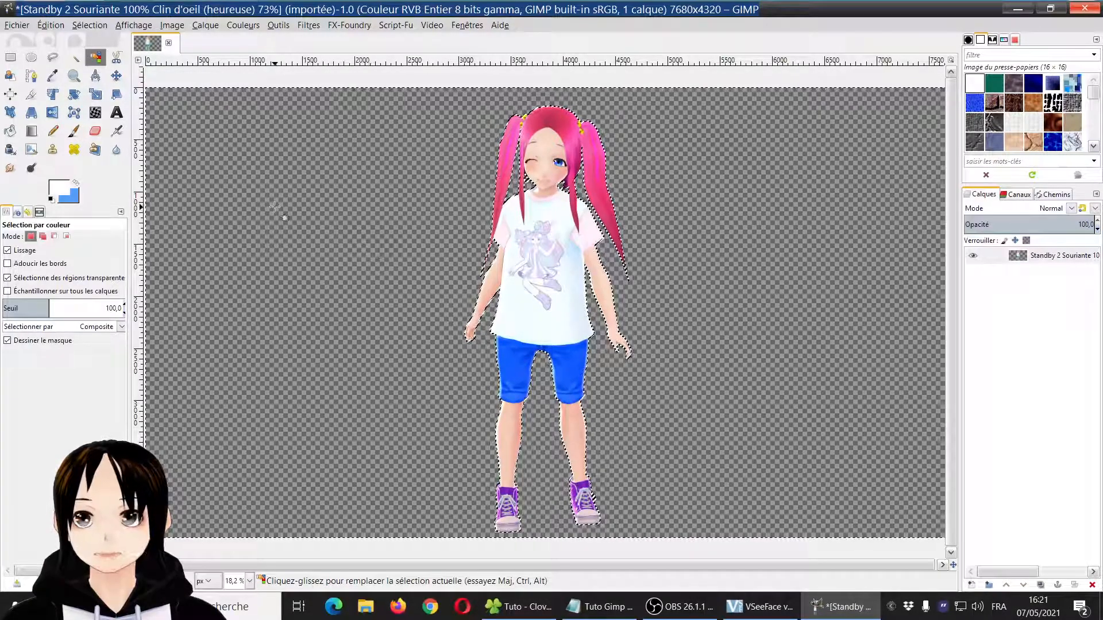
Crop the image to its content, removing the empty borders around the character
left_click(170, 25)
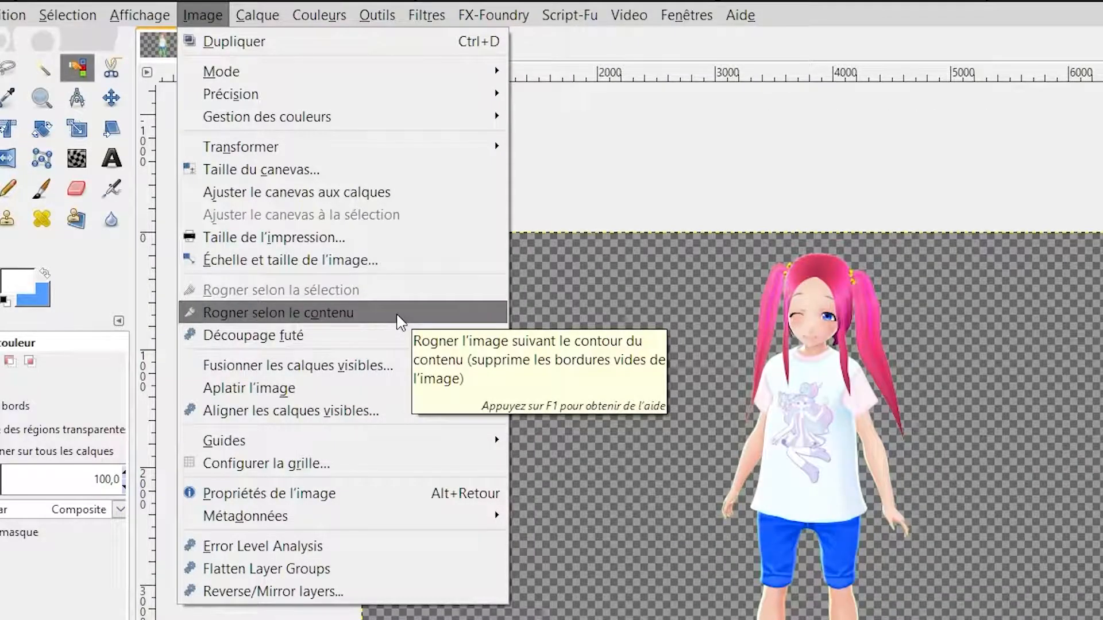
left_click(398, 315)
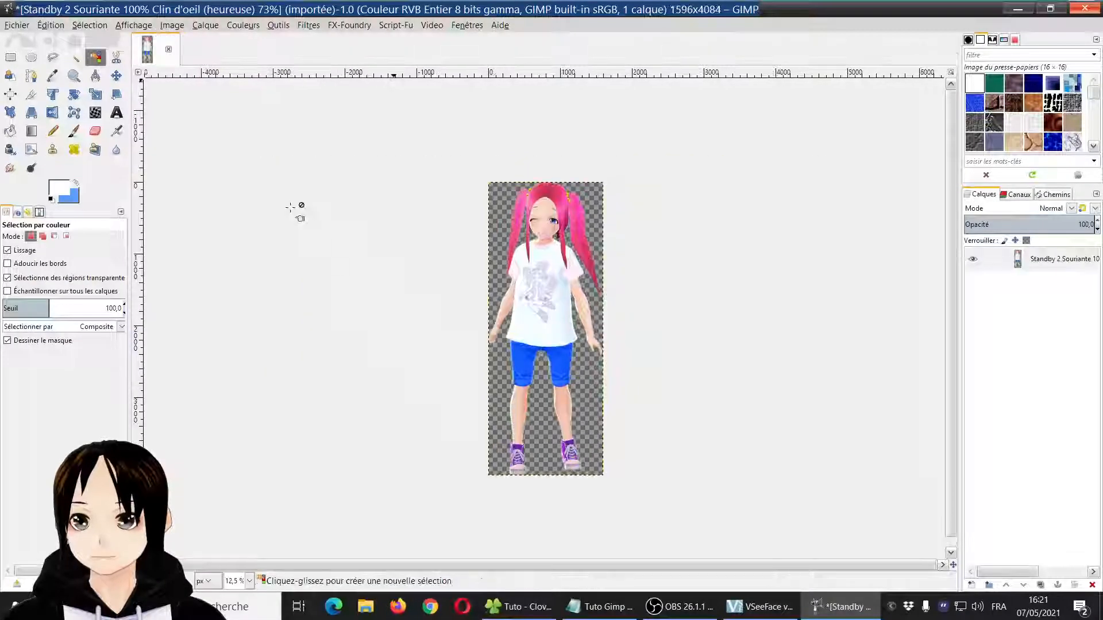
scroll(613, 370, "up", 2)
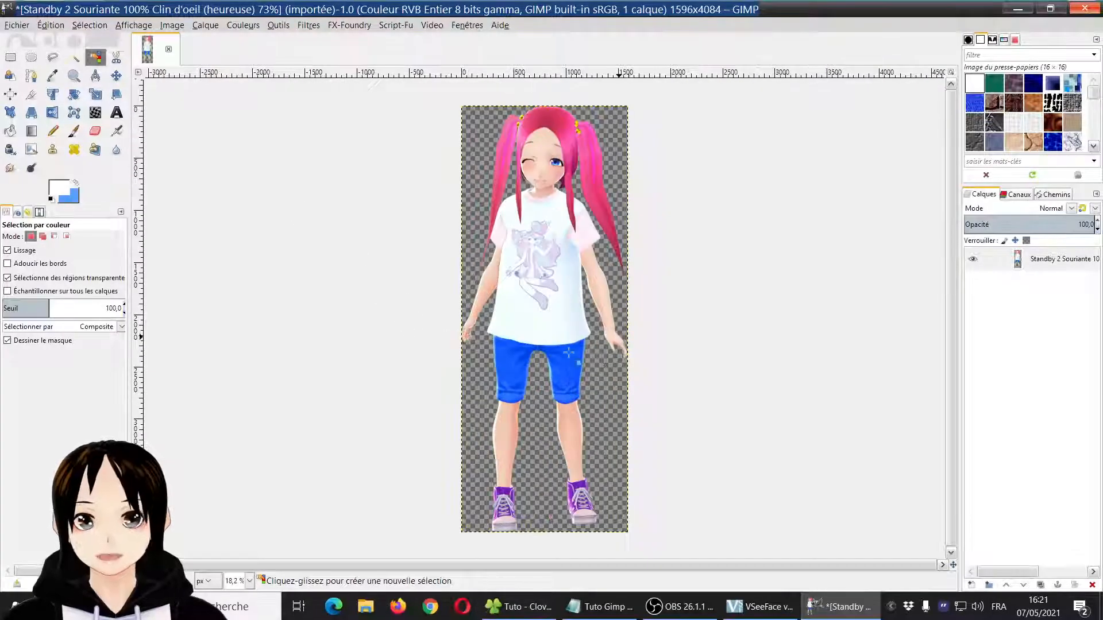
scroll(626, 364, "up", 3)
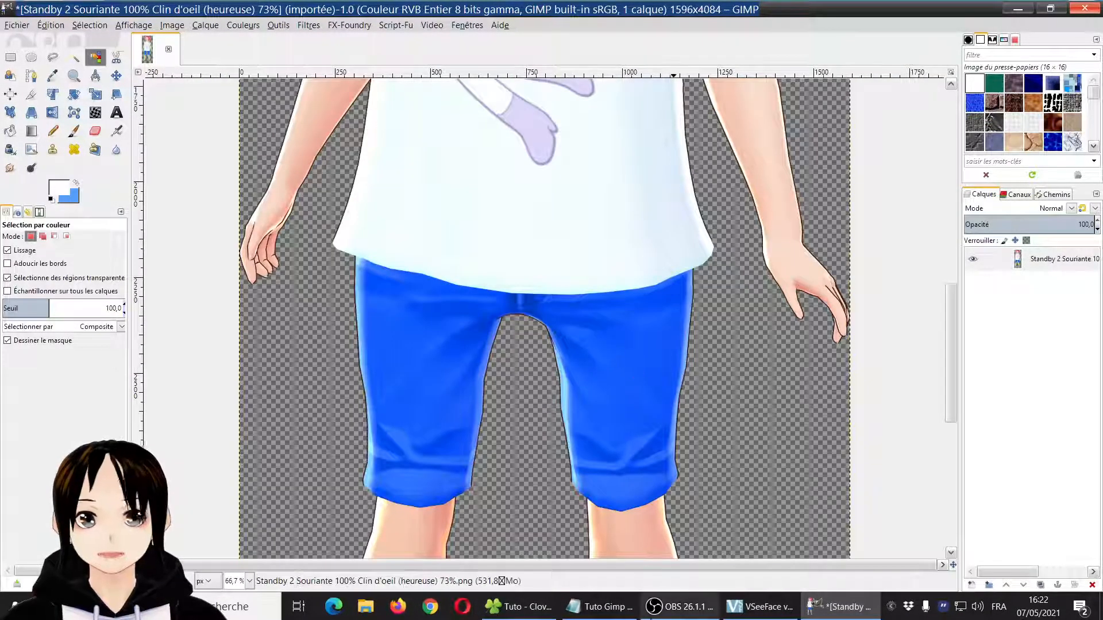